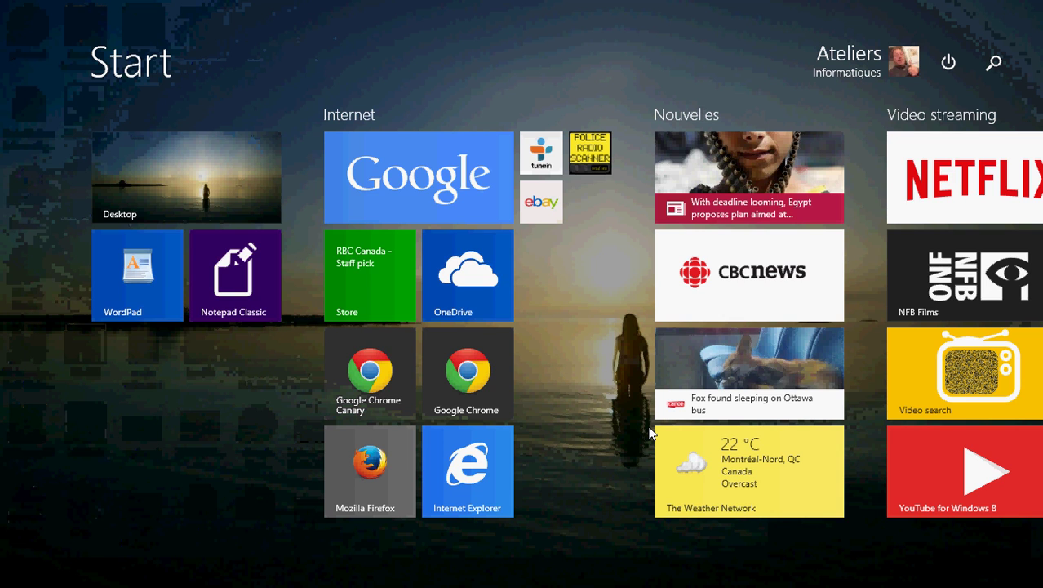
# Step: Scroll the Start screen to the Microsoft Office 2013 and Windows Games tile groups
pyautogui.scroll(-5, 650, 432)
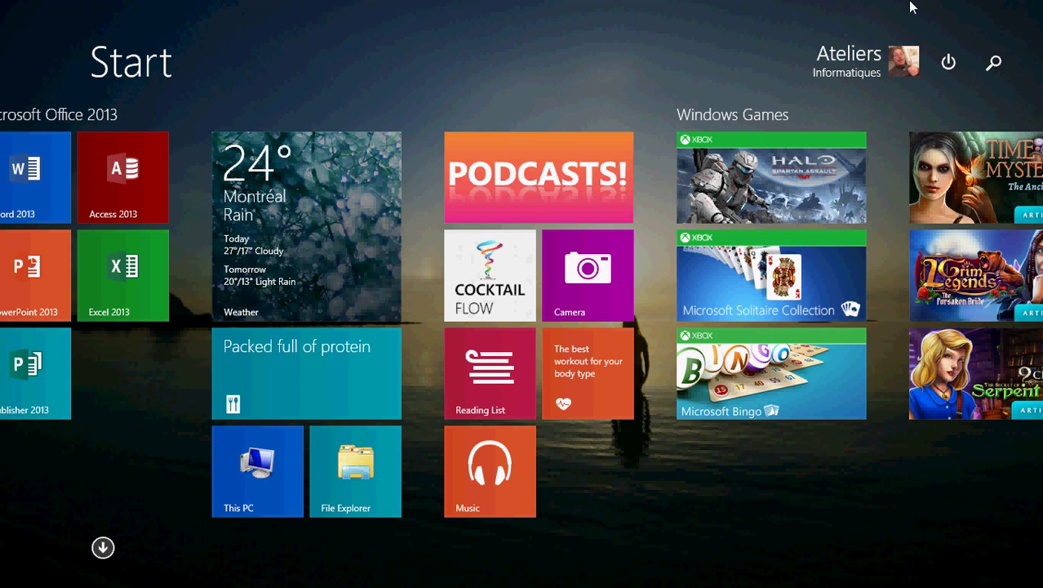
# Step: Show and dismiss the Start app bar, then switch to PC settings' update history page
pyautogui.rightClick(446, 85)
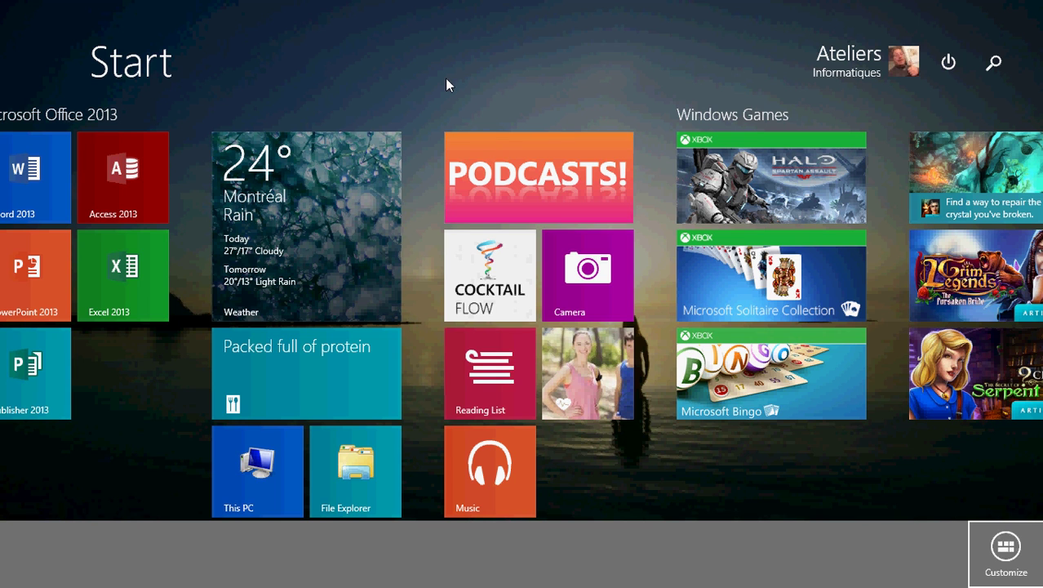
pyautogui.click(683, 482)
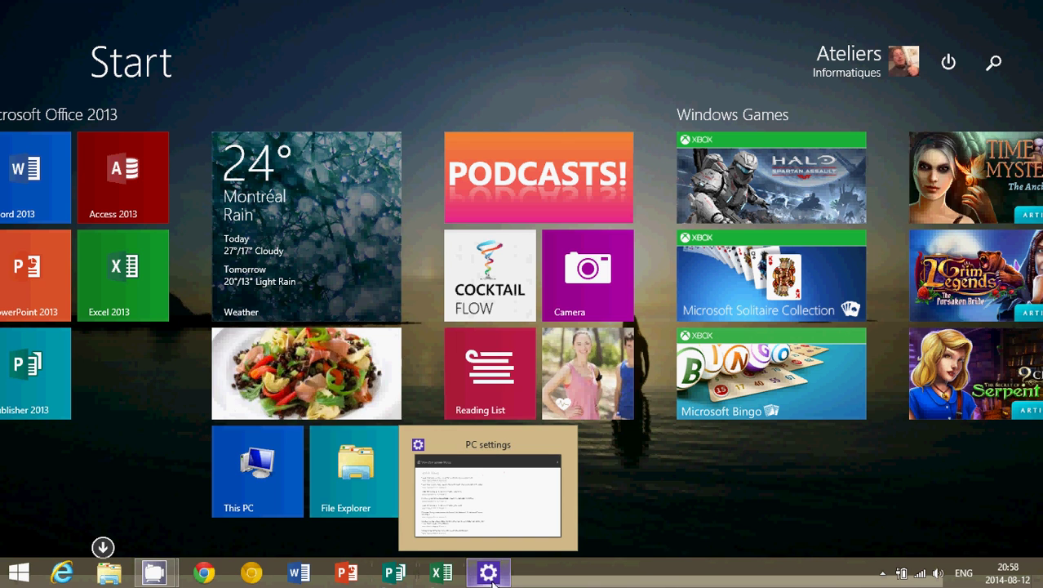
pyautogui.click(492, 578)
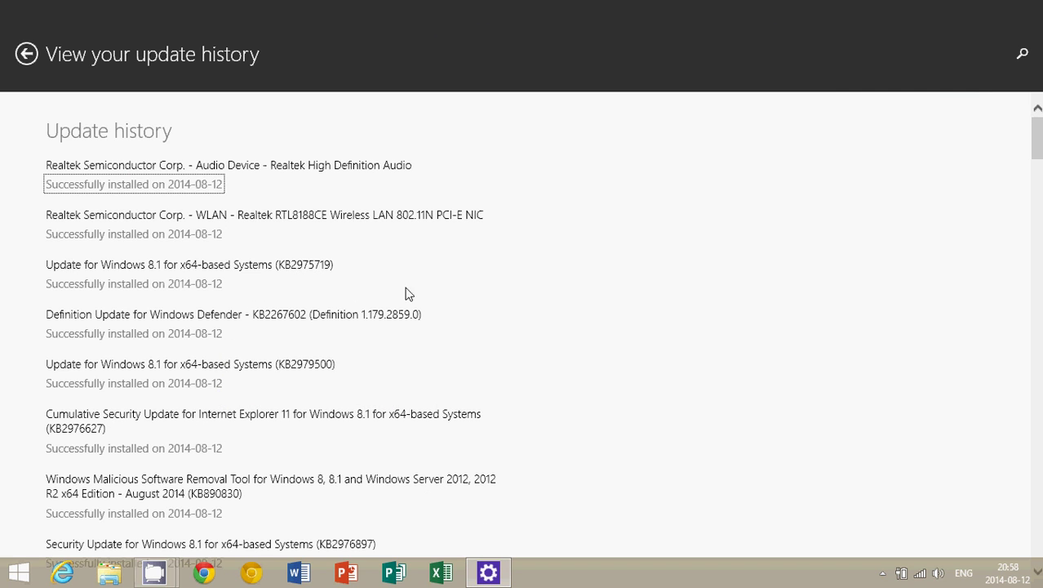
pyautogui.click(450, 278)
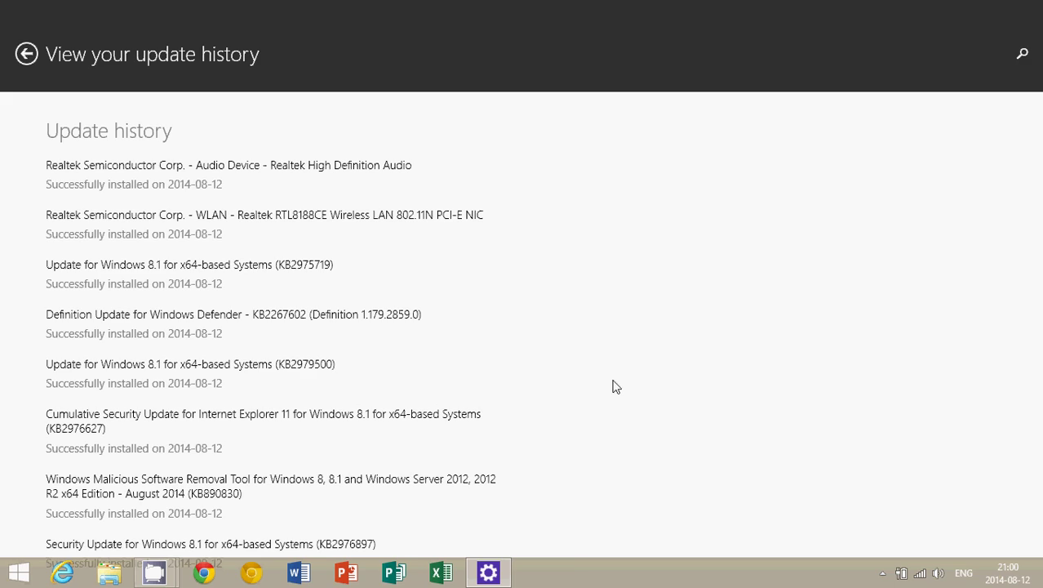
# Step: Return to the Start screen and scroll over to the Microsoft Office 2013 tiles
pyautogui.press('super')
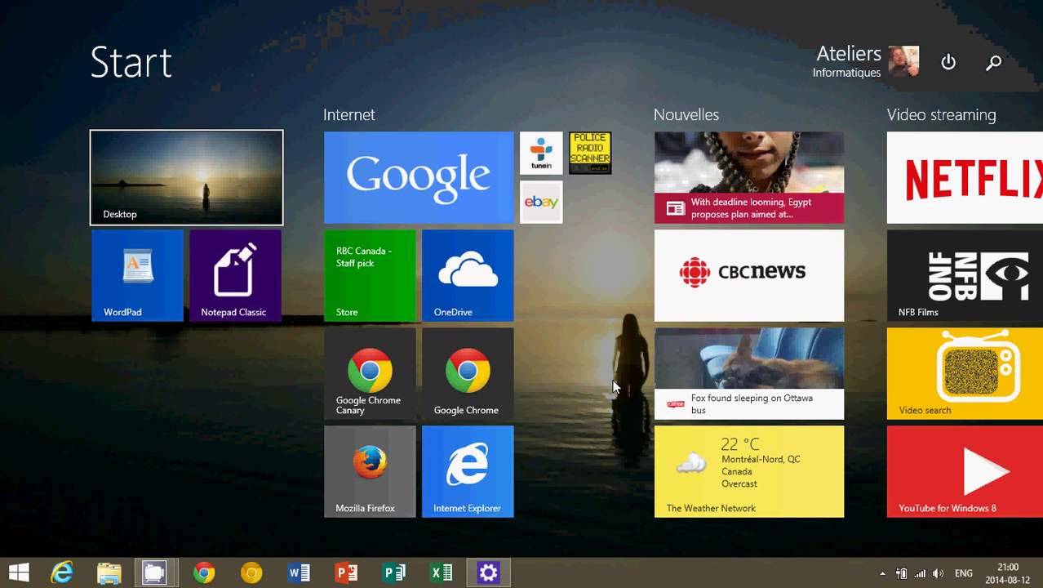
pyautogui.scroll(-5, 614, 387)
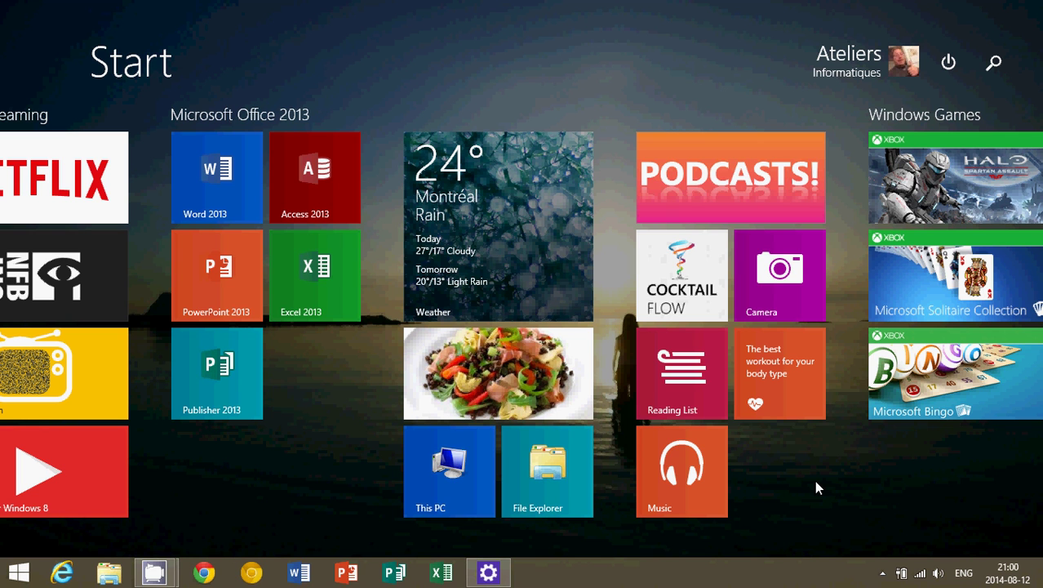
# Step: Scroll back to the Start screen's first page with the Internet and Nouvelles groups
pyautogui.scroll(3, 816, 487)
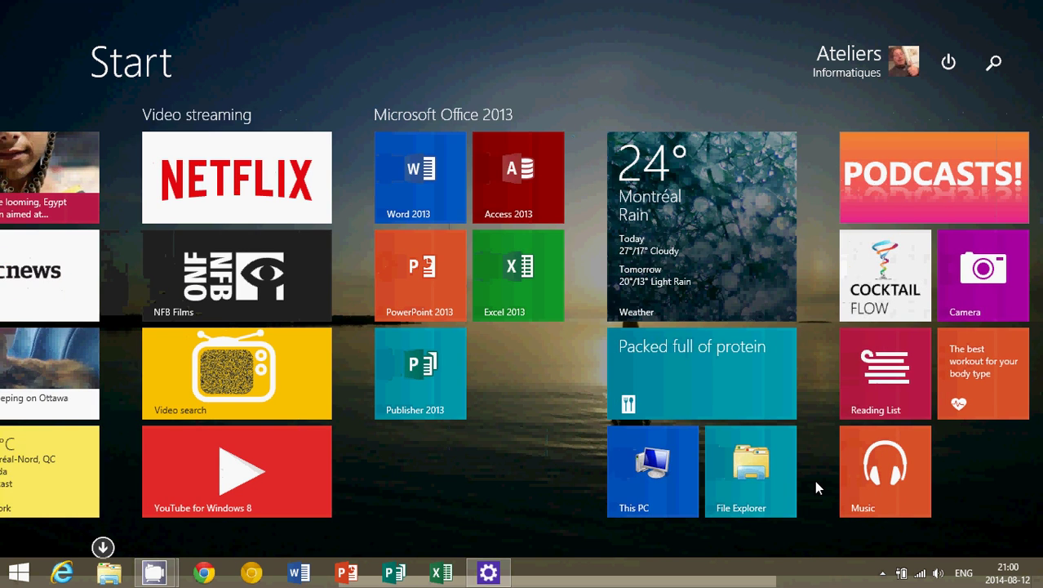
pyautogui.scroll(6, 814, 479)
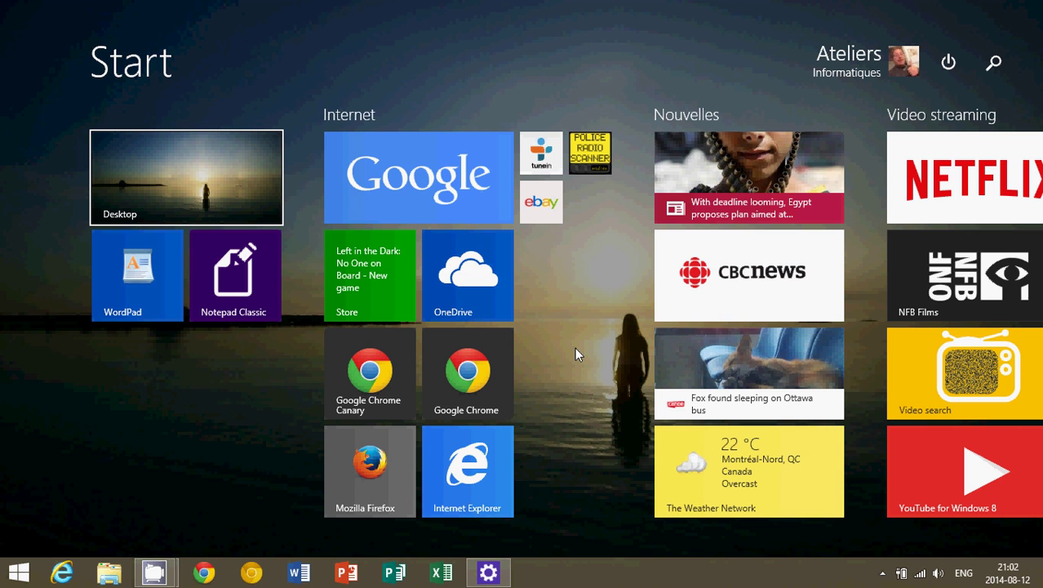
# Step: Scroll the Start screen, then go back to the PC settings update history listing KB2975719
pyautogui.scroll(-5, 575, 353)
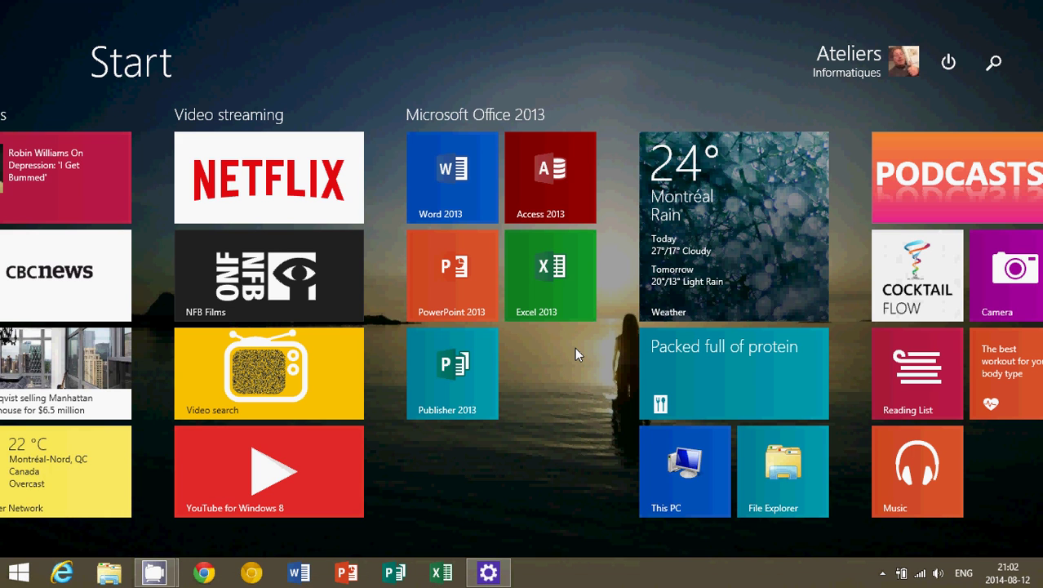
pyautogui.press('super')
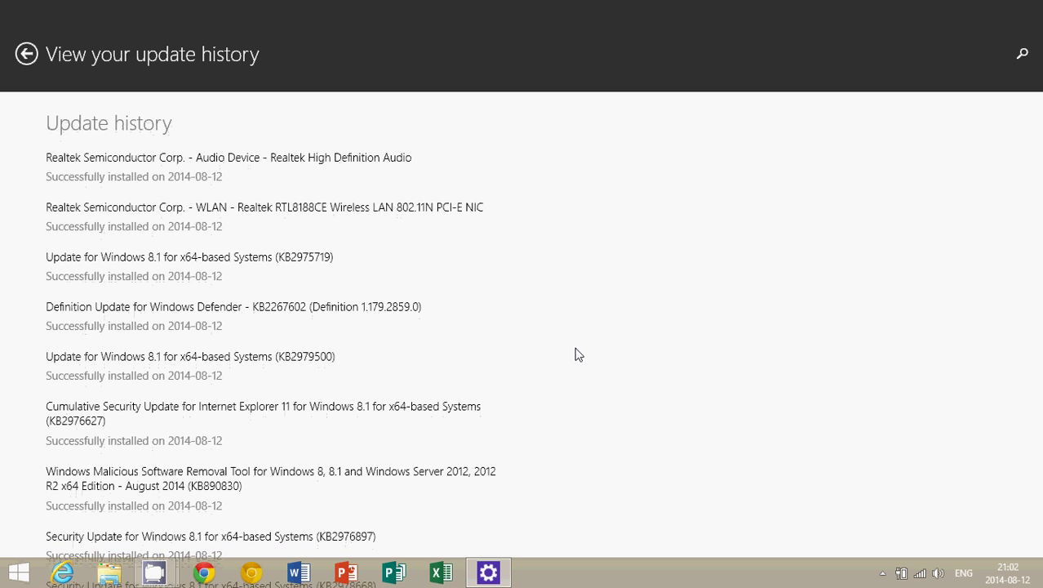
# Step: Scroll through the installed updates, including KB2981655, KB2962409 and KB2982794, from 2014-08-12
pyautogui.scroll(-1, 574, 372)
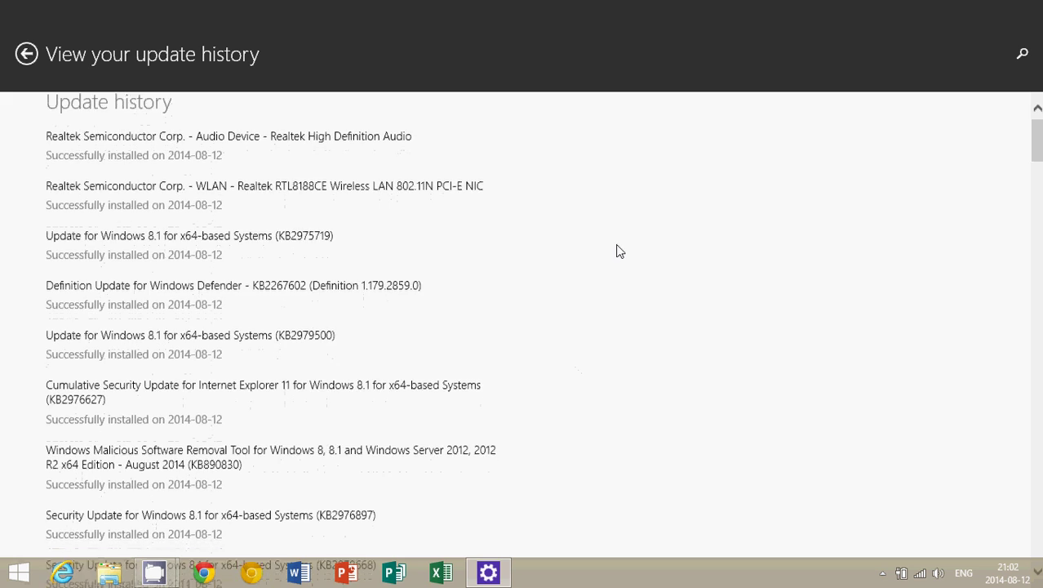
pyautogui.scroll(-3, 616, 251)
pyautogui.scroll(-3, 617, 251)
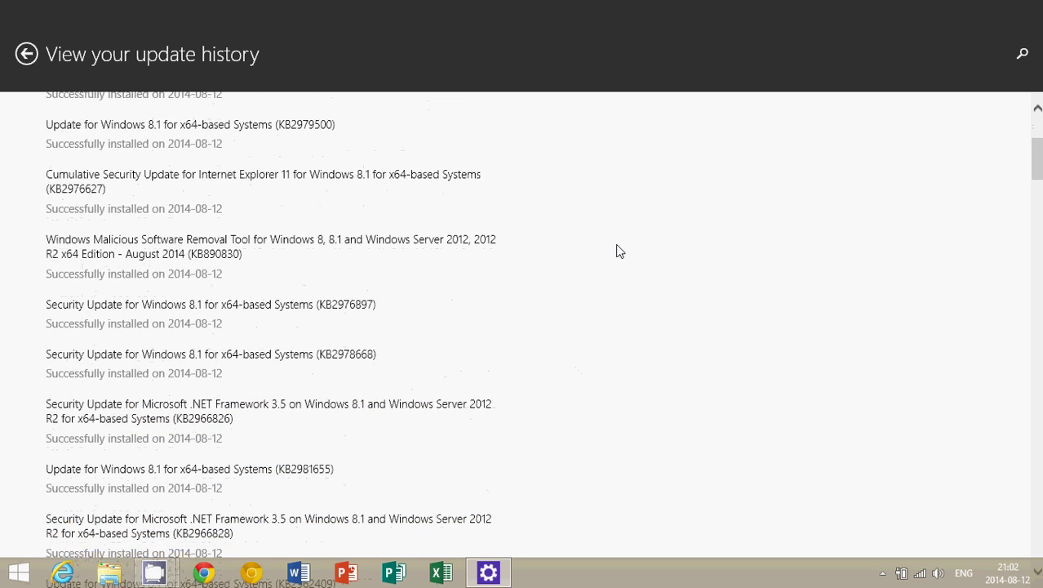
pyautogui.scroll(-3, 617, 251)
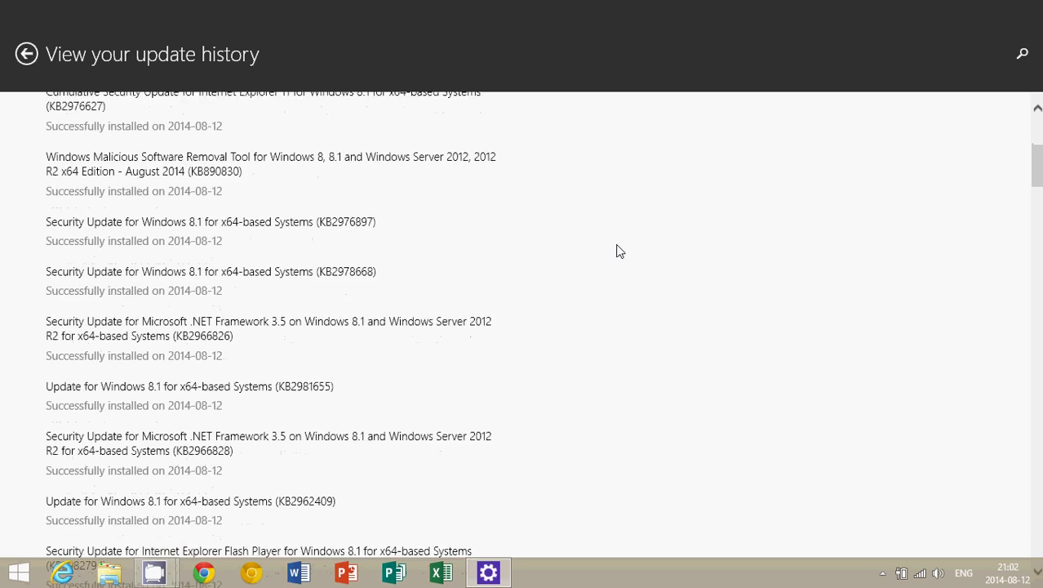
pyautogui.scroll(-3, 617, 252)
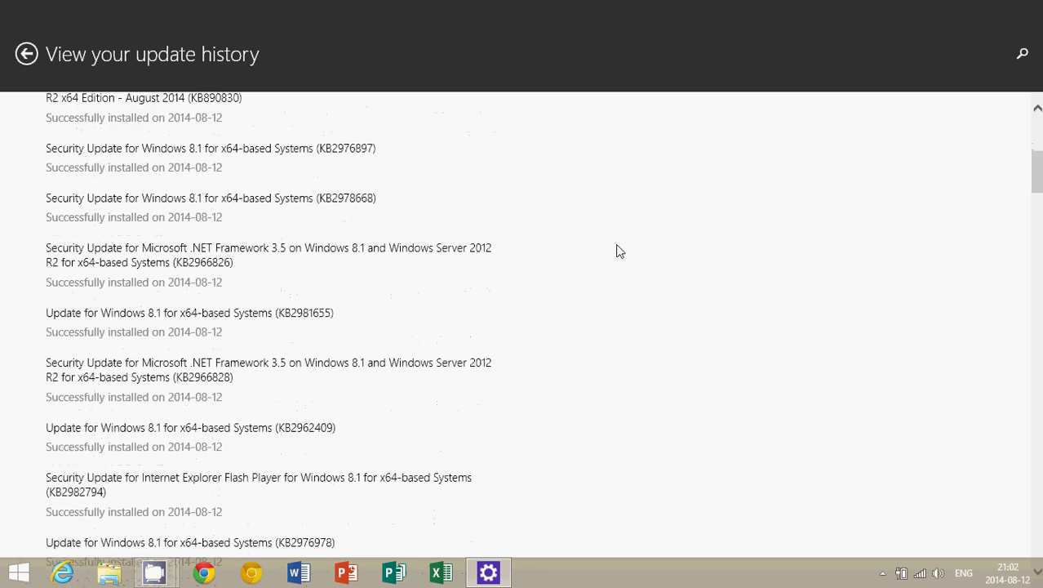
pyautogui.scroll(-1, 617, 251)
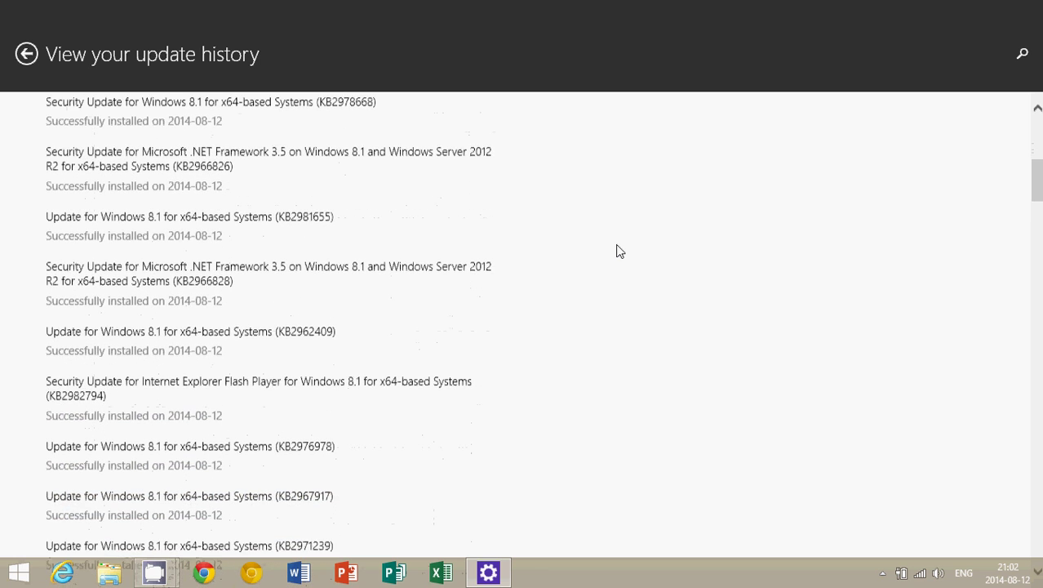
pyautogui.scroll(-3, 617, 252)
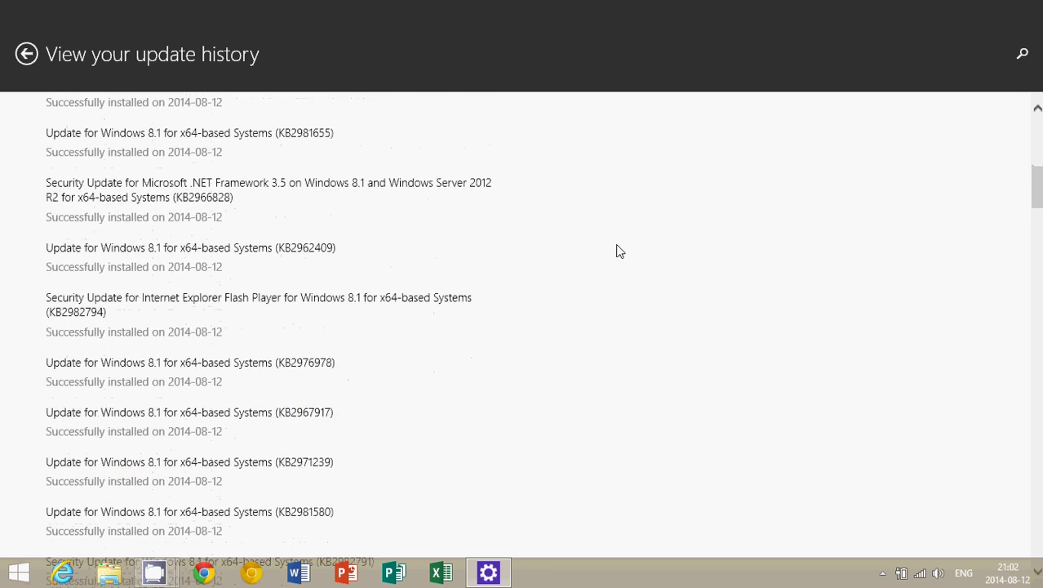
pyautogui.scroll(10, 617, 252)
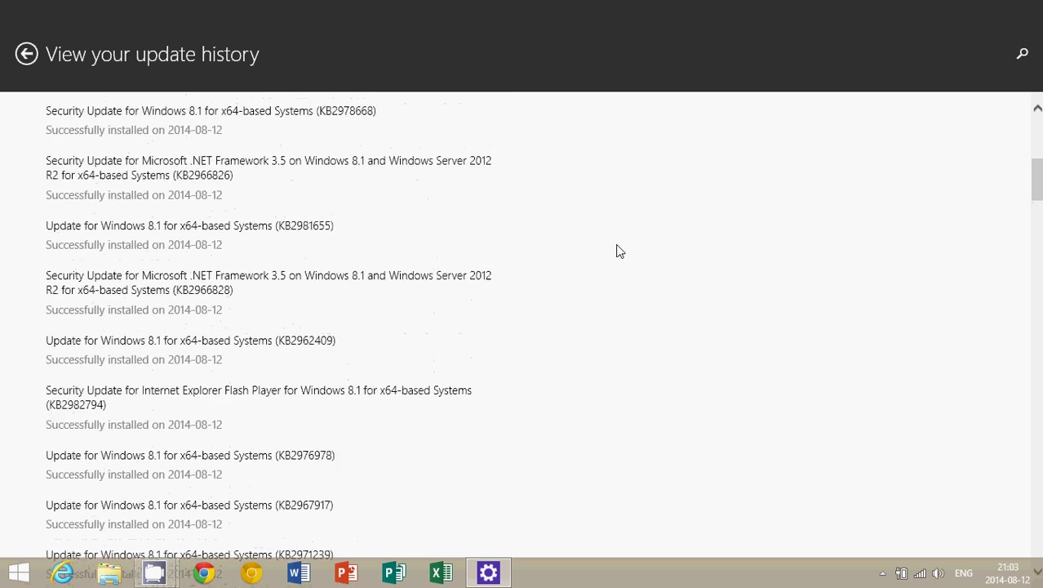
pyautogui.scroll(6, 617, 251)
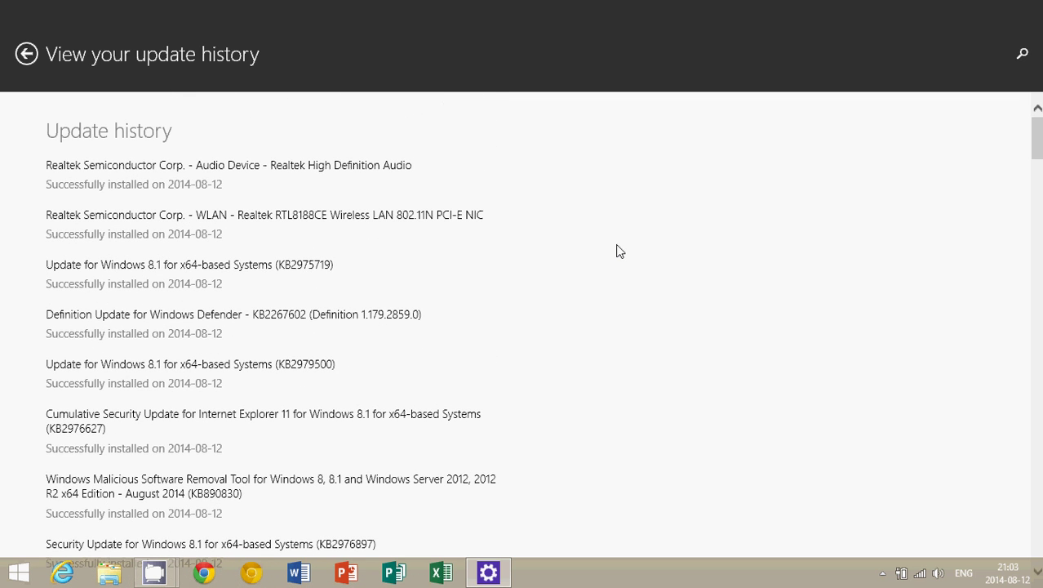
pyautogui.click(19, 56)
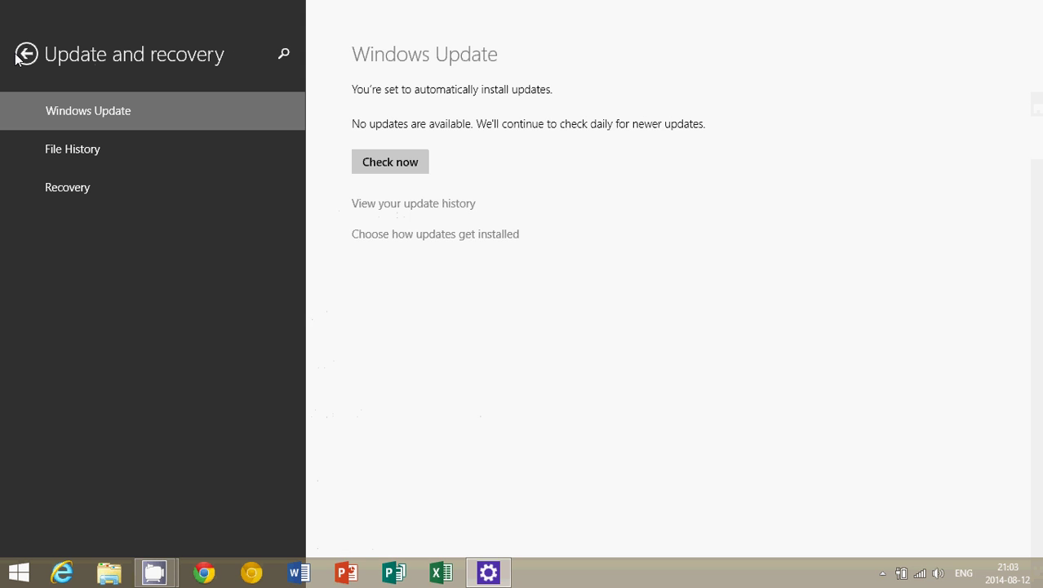
pyautogui.press('super')
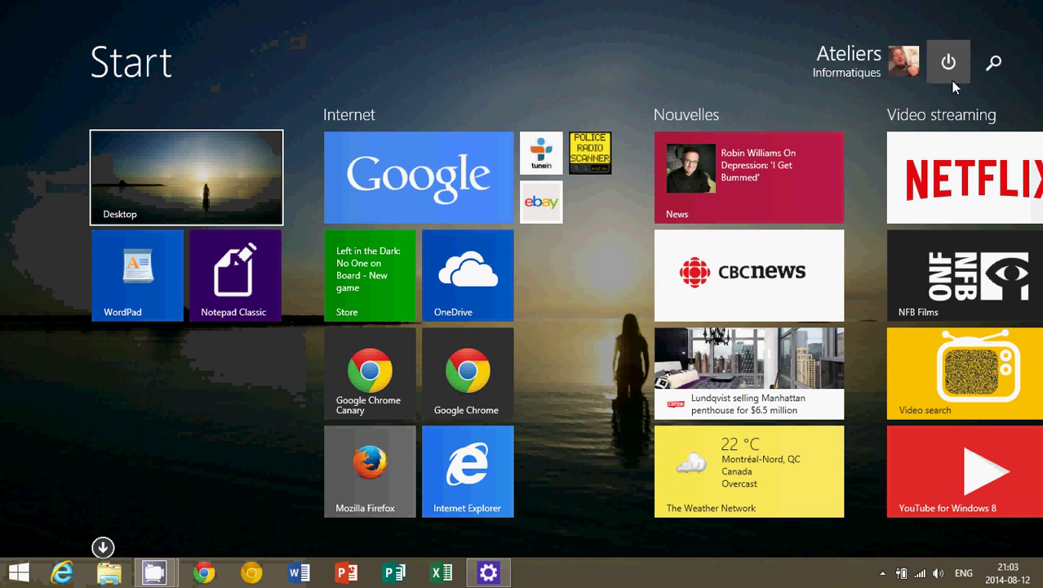
pyautogui.click(1004, 65)
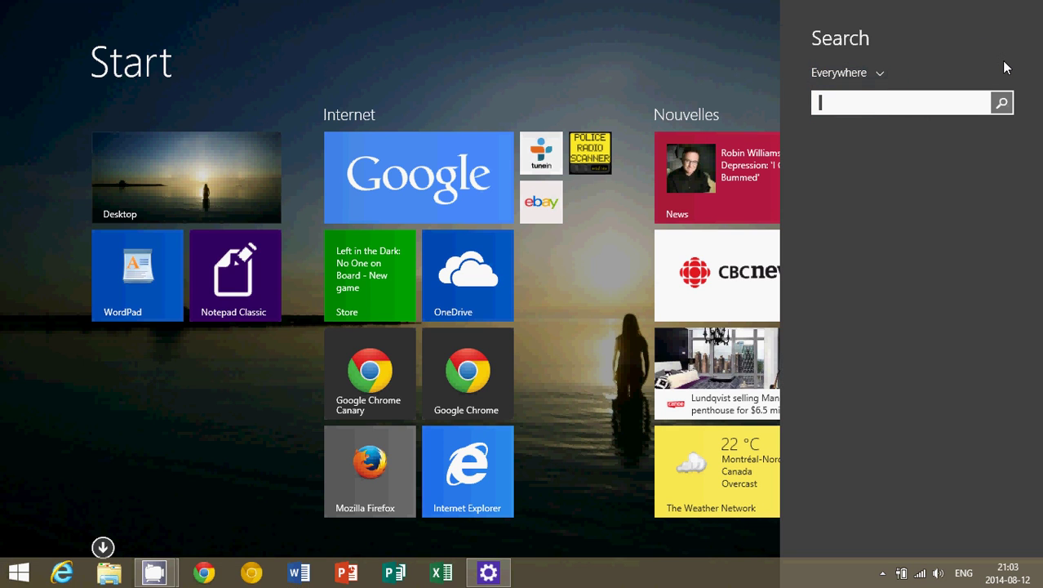
pyautogui.write('update')
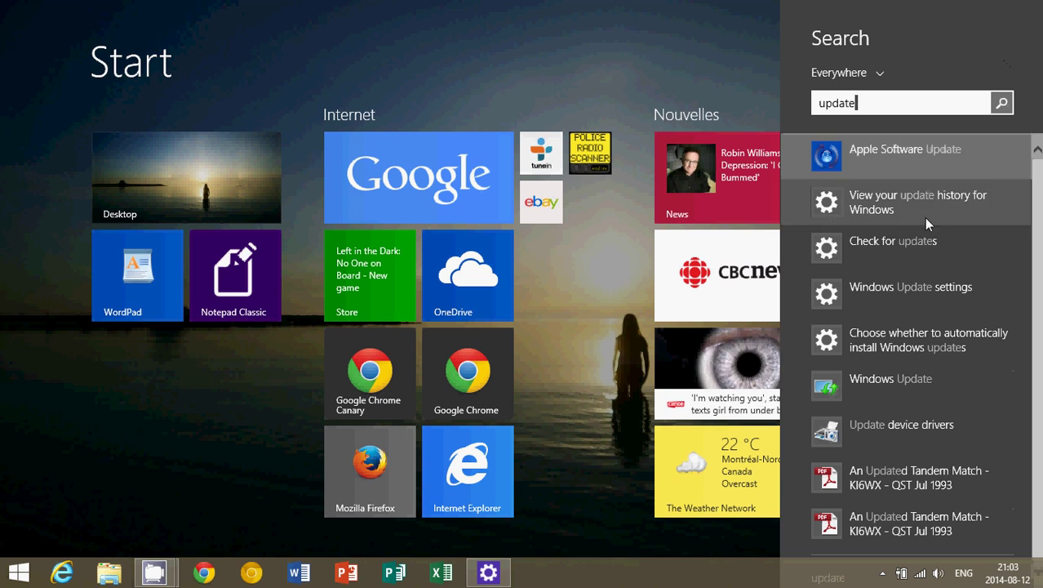
pyautogui.click(905, 245)
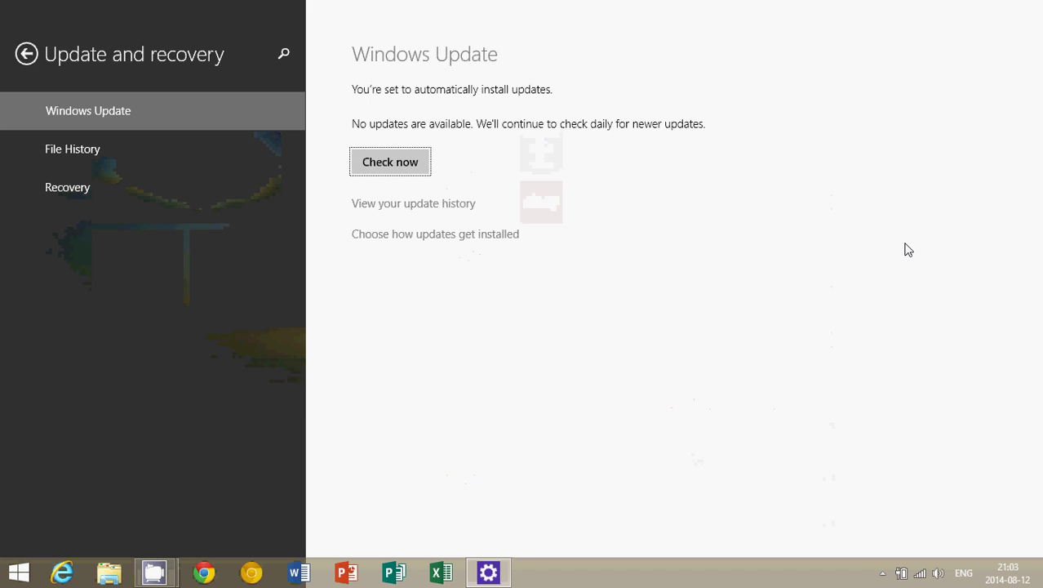
# Step: Run Check now on Windows Update until it reports no updates, last checked 21:04
pyautogui.click(399, 164)
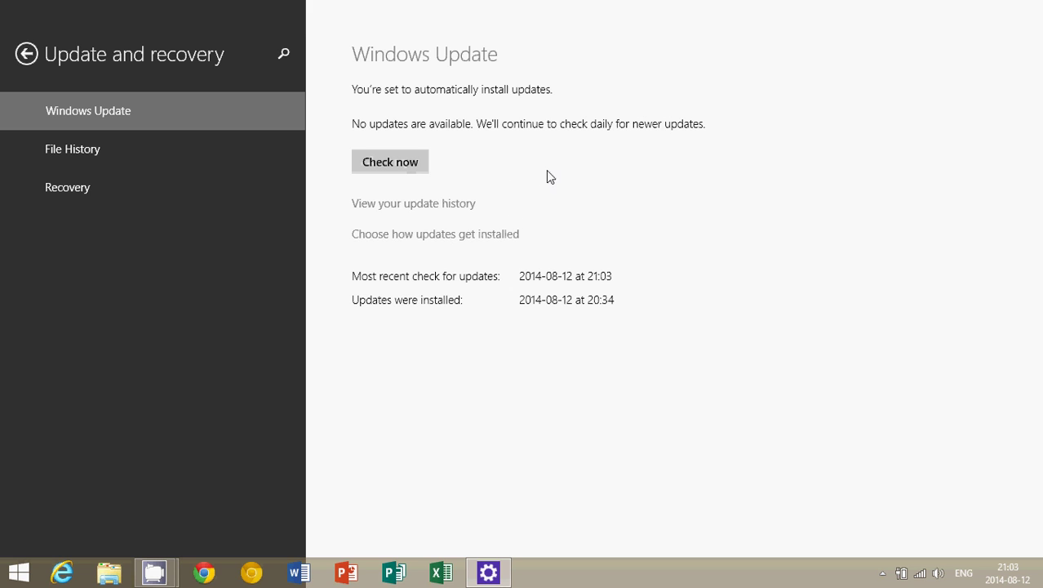
pyautogui.click(403, 164)
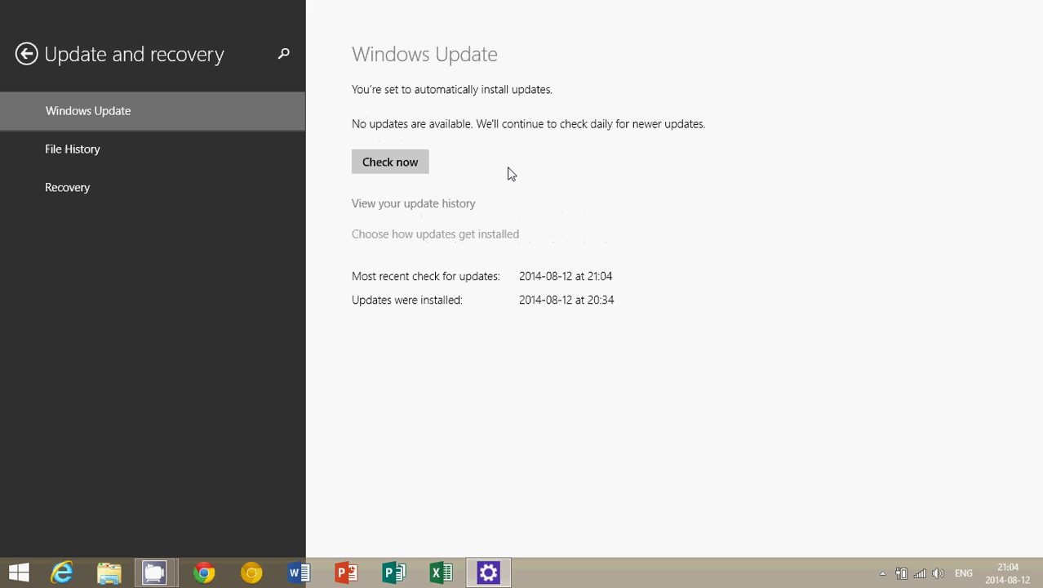
# Step: Open the update history and scroll to the KB2975719, KB2979500 and KB2976897 entries
pyautogui.click(428, 209)
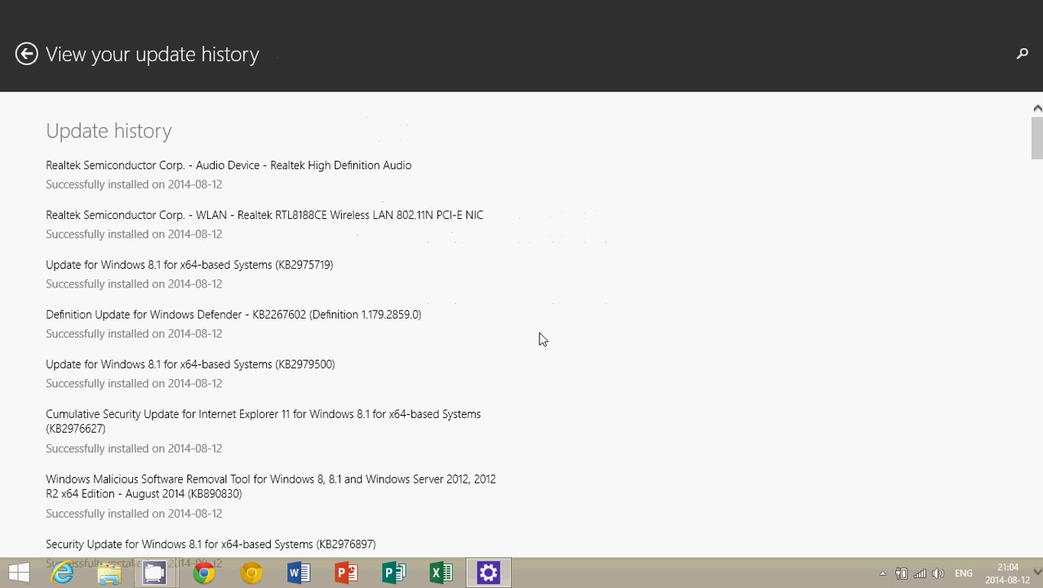
pyautogui.scroll(-1, 540, 338)
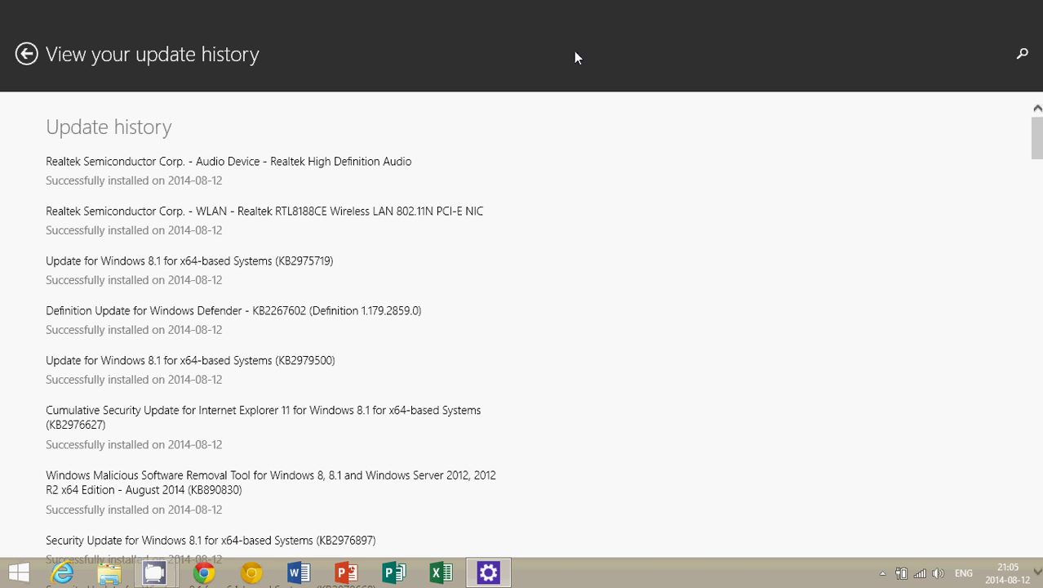
# Step: Go through the Start screen to the Desktop tile to reach the Windows desktop
pyautogui.press('super')
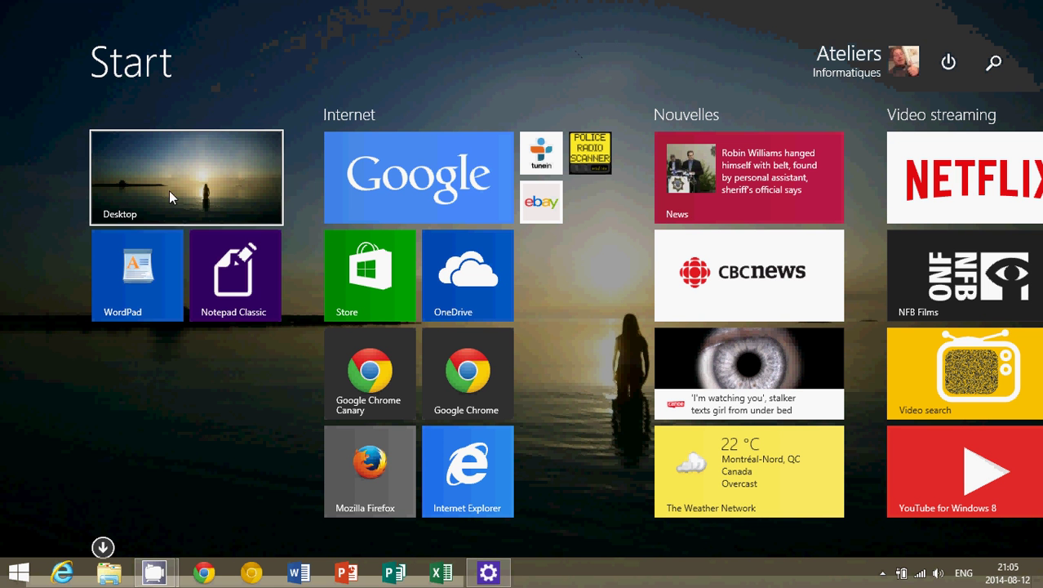
pyautogui.click(213, 188)
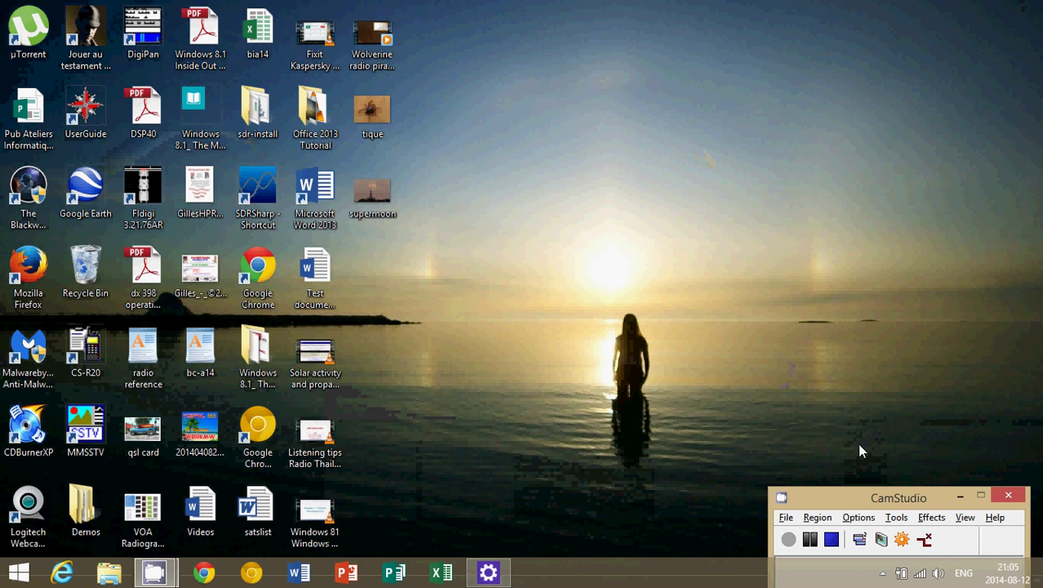